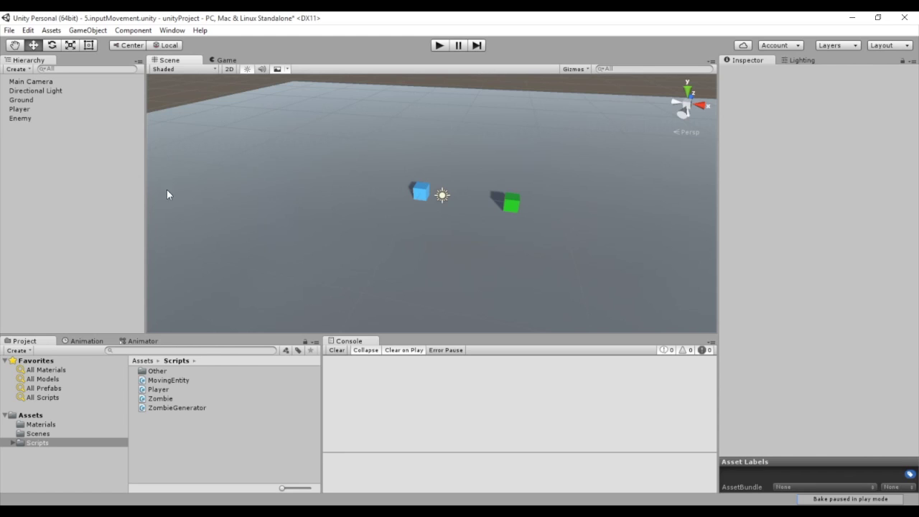
# Create a new folder named Prefabs in Assets
pyautogui.click(28, 415)
pyautogui.rightClick(216, 437)
pyautogui.moveTo(270, 247)
pyautogui.click(402, 249)
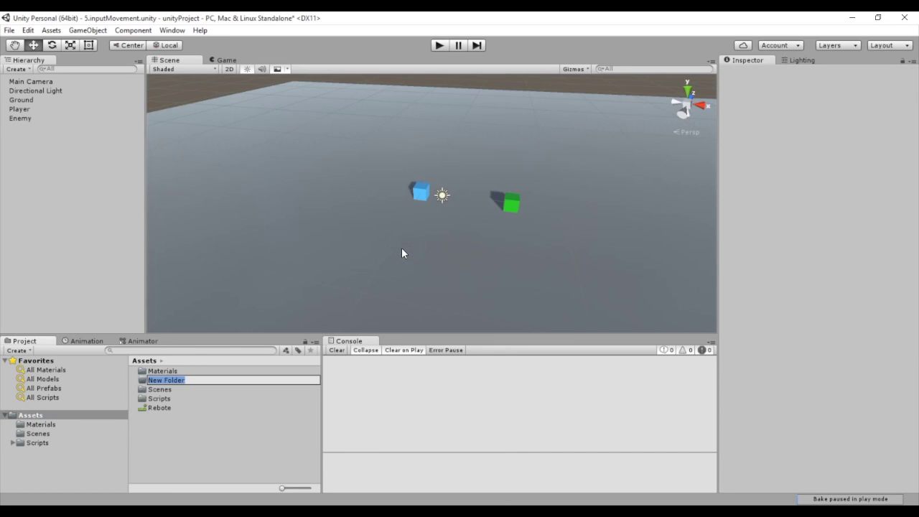
pyautogui.write('Prefabs')
pyautogui.press('Return')
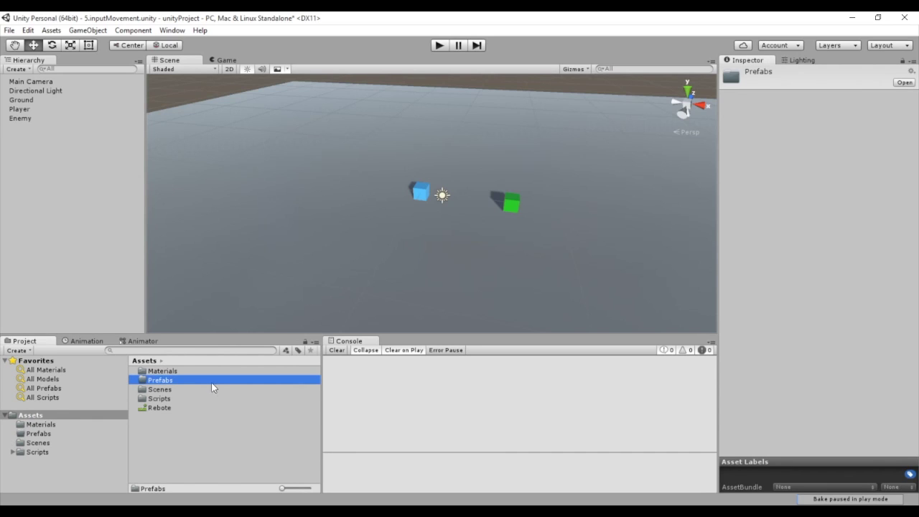
# Make the Enemy cube a prefab in the Prefabs folder and delete Enemy from the scene
pyautogui.doubleClick(165, 382)
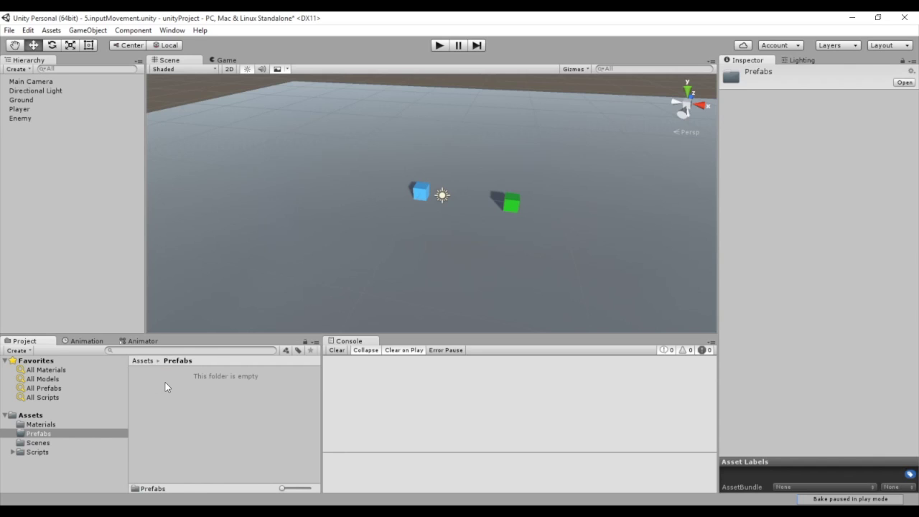
pyautogui.moveTo(24, 120); pyautogui.dragTo(174, 408)
pyautogui.moveTo(174, 408); pyautogui.dragTo(174, 405)
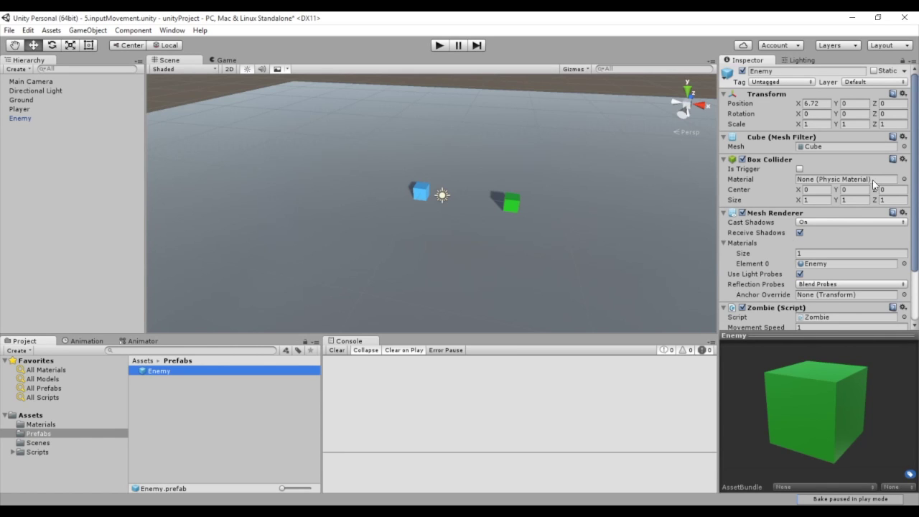
pyautogui.scroll(-3, 843, 197)
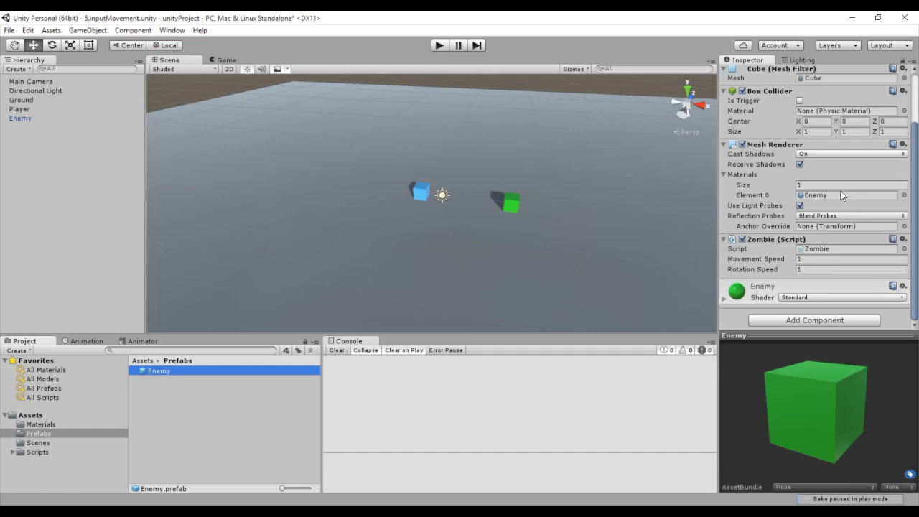
pyautogui.click(30, 120)
pyautogui.press('Delete')
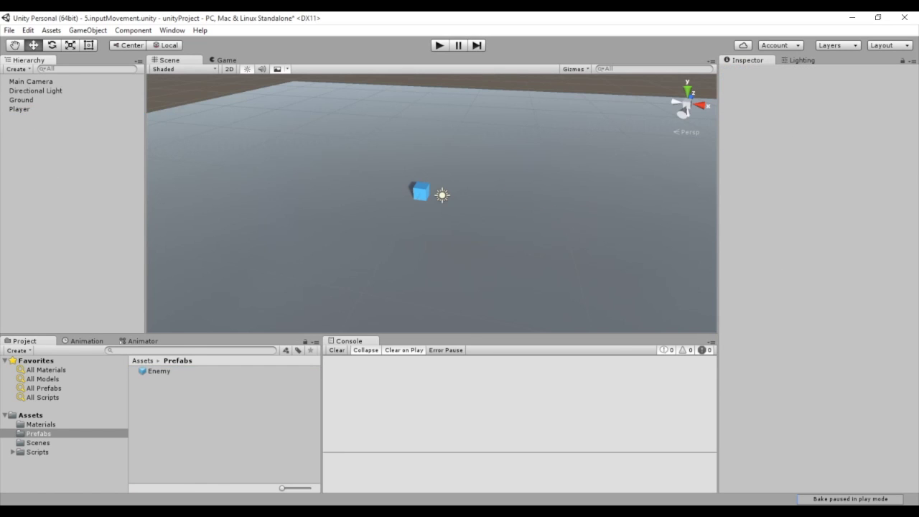
# Rename the Enemy prefab to Zombie and place one Zombie instance in the scene
pyautogui.click(191, 372)
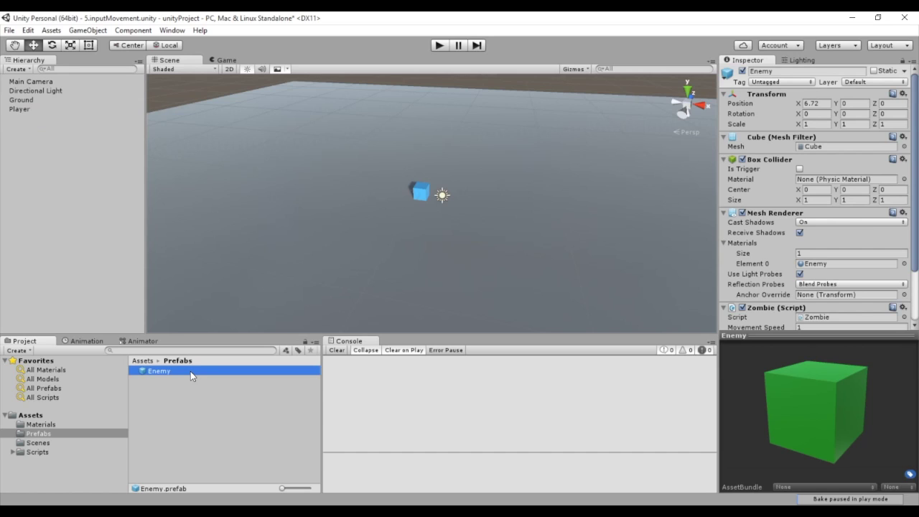
pyautogui.click(191, 372)
pyautogui.write('Z')
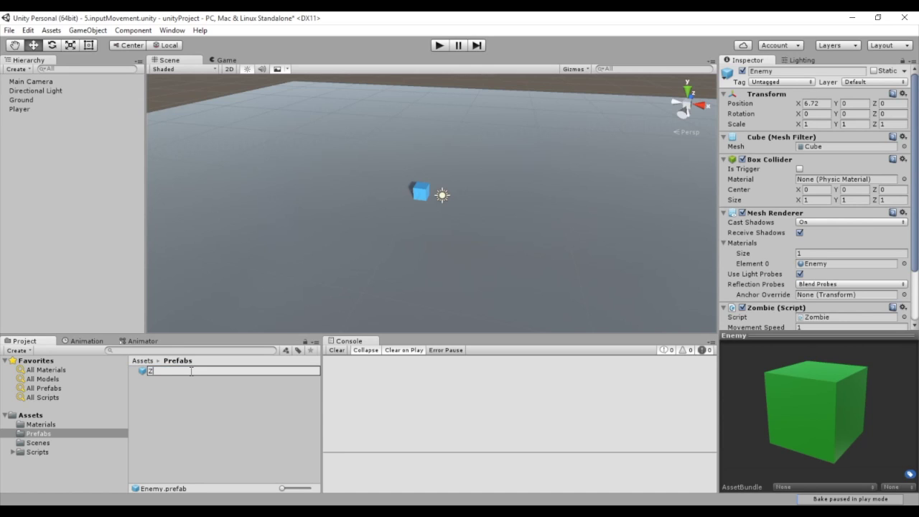
pyautogui.write('ombie')
pyautogui.press('Return')
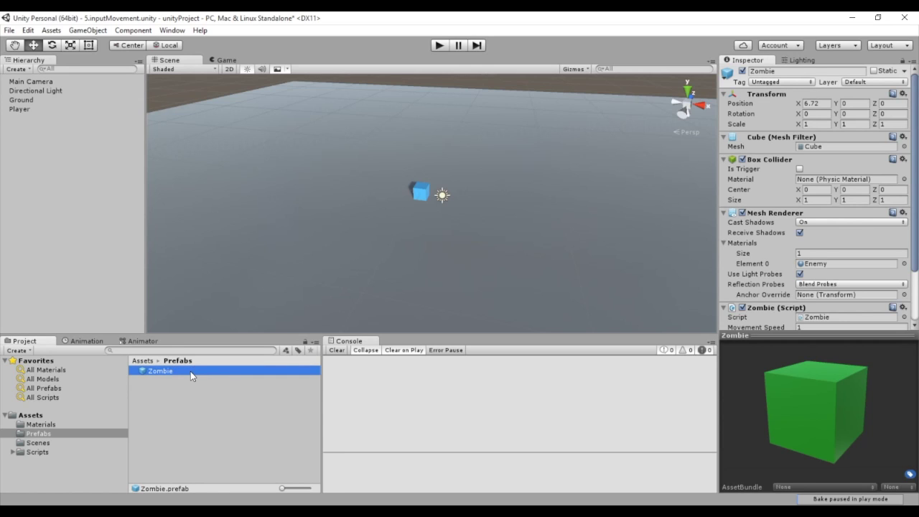
pyautogui.scroll(-5, 850, 231)
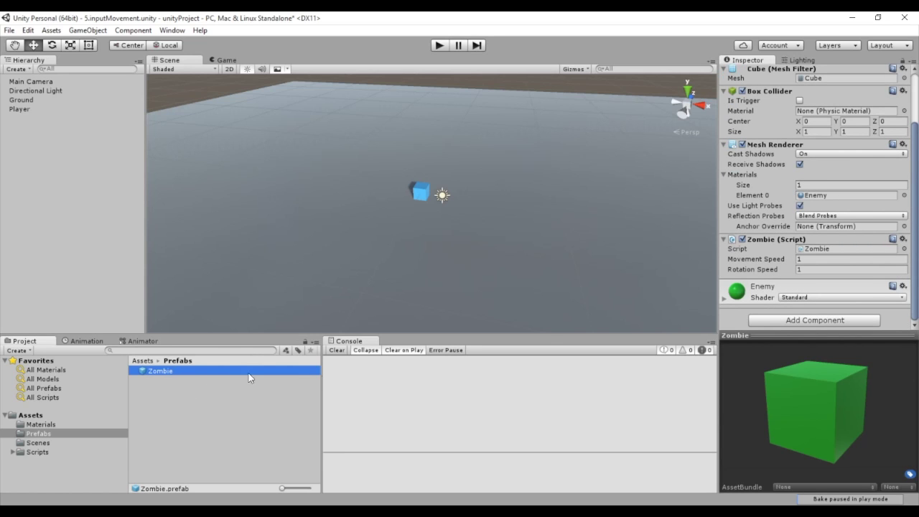
pyautogui.moveTo(153, 375)
pyautogui.mouseDown()
pyautogui.moveTo(74, 194)
pyautogui.moveTo(225, 201)
pyautogui.moveTo(262, 184)
pyautogui.mouseUp()
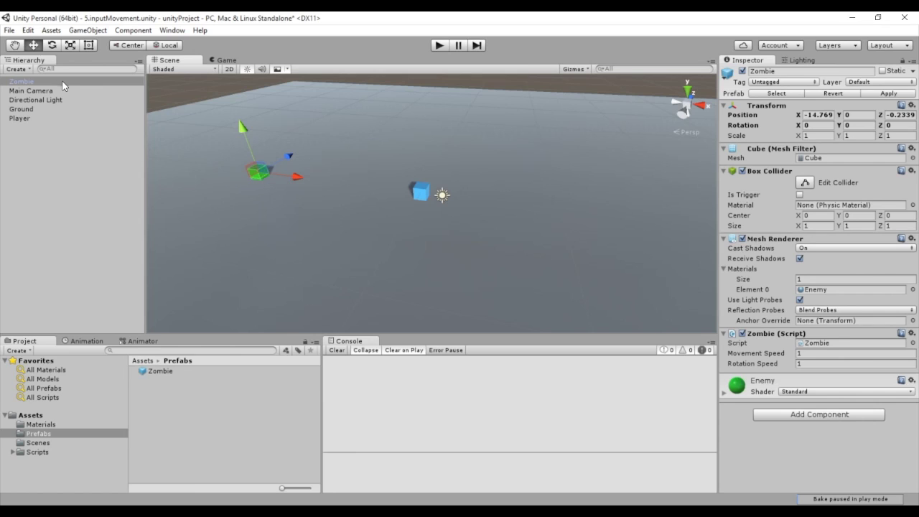
# Drop five more Zombie instances on the ground around the player cube and orbit to view them
pyautogui.click(166, 372)
pyautogui.moveTo(166, 372); pyautogui.dragTo(333, 228)
pyautogui.moveTo(158, 371); pyautogui.dragTo(467, 230)
pyautogui.moveTo(159, 371); pyautogui.dragTo(333, 175)
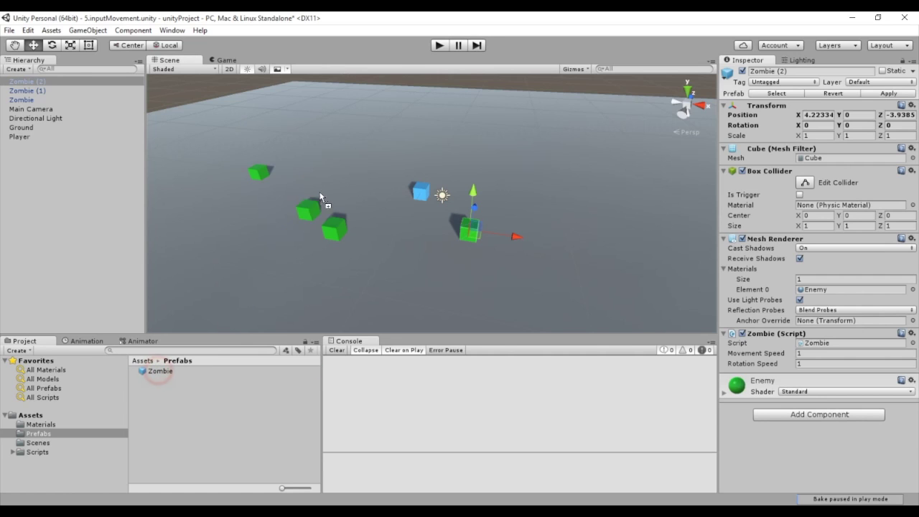
pyautogui.moveTo(160, 371); pyautogui.dragTo(400, 249)
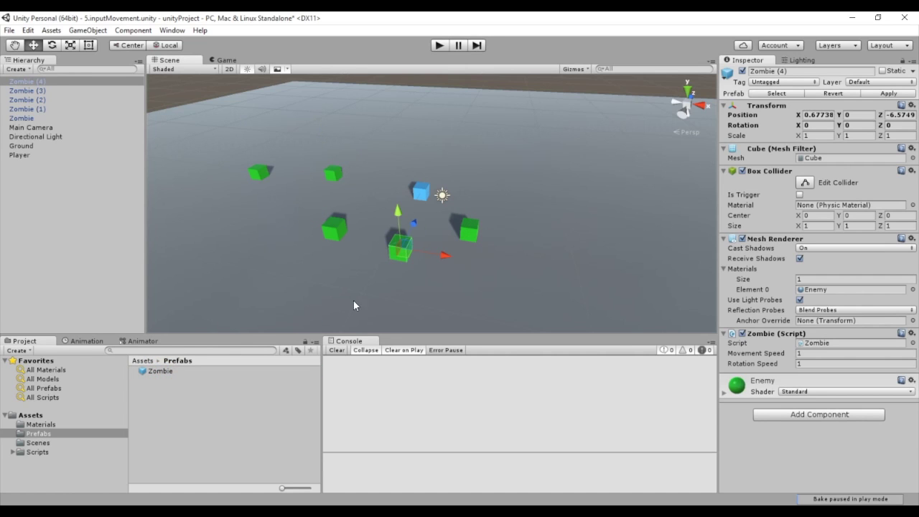
pyautogui.moveTo(168, 375); pyautogui.dragTo(503, 182)
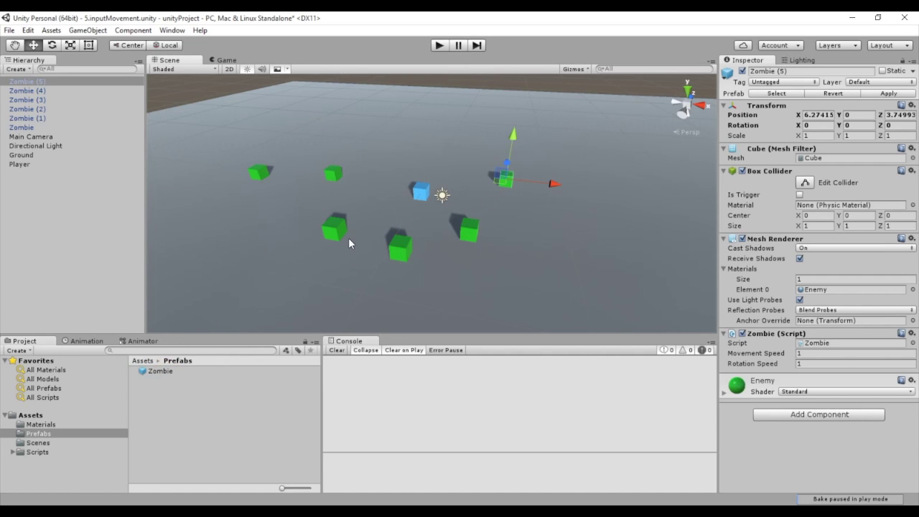
pyautogui.keyDown('alt'); pyautogui.moveTo(374, 182); pyautogui.dragTo(443, 235); pyautogui.keyUp('alt')
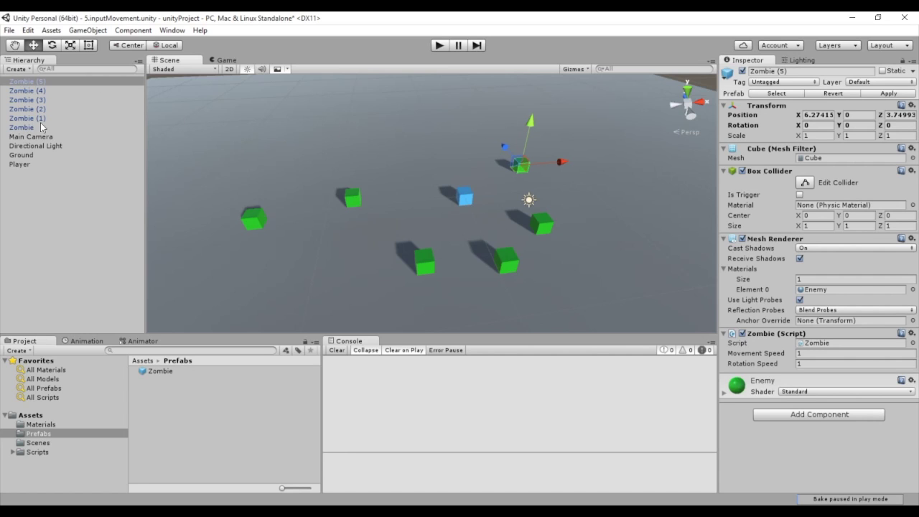
# Enter 2 in the Zombie prefab's Movement Speed field
pyautogui.click(158, 373)
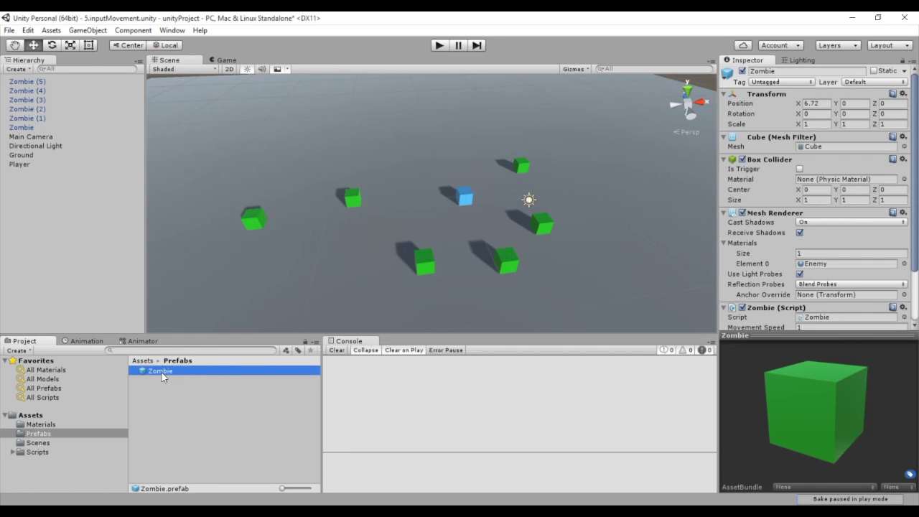
pyautogui.scroll(-3, 807, 226)
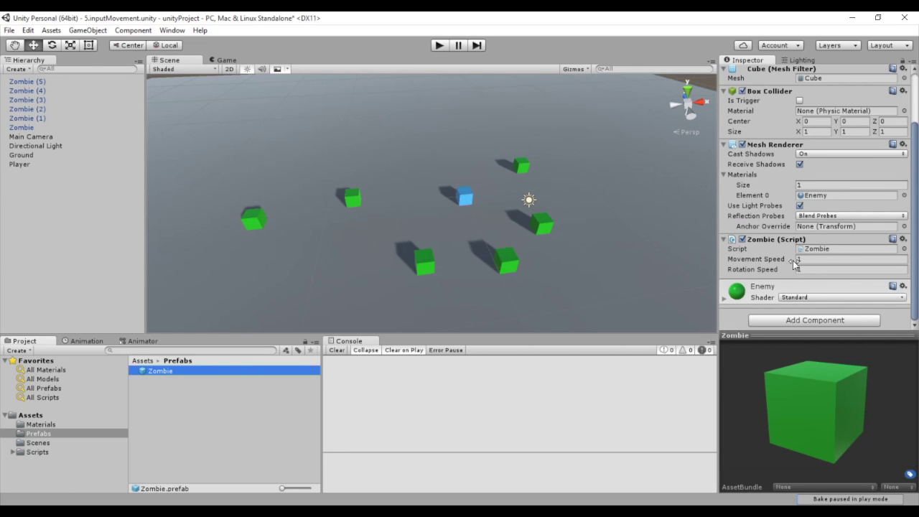
pyautogui.click(837, 258)
pyautogui.write('2')
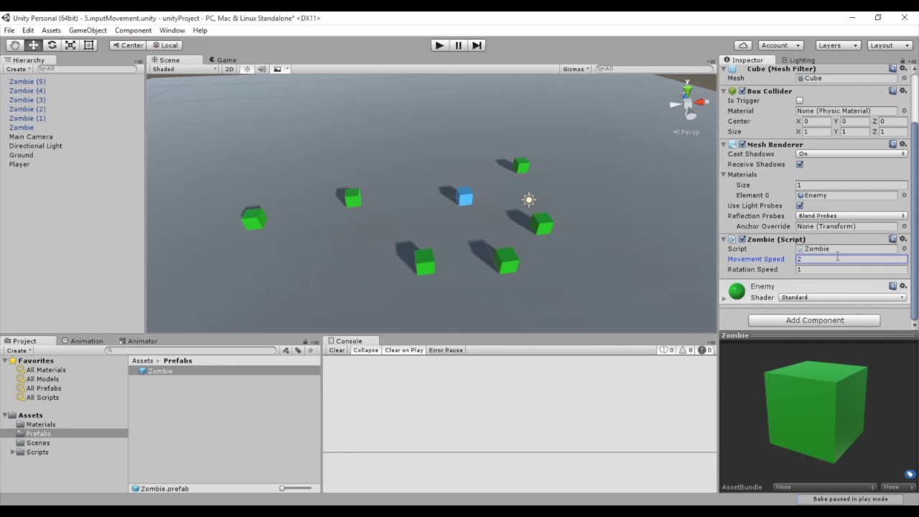
# Check each Zombie instance, then set the original Zombie's Movement Speed to 3
pyautogui.click(45, 83)
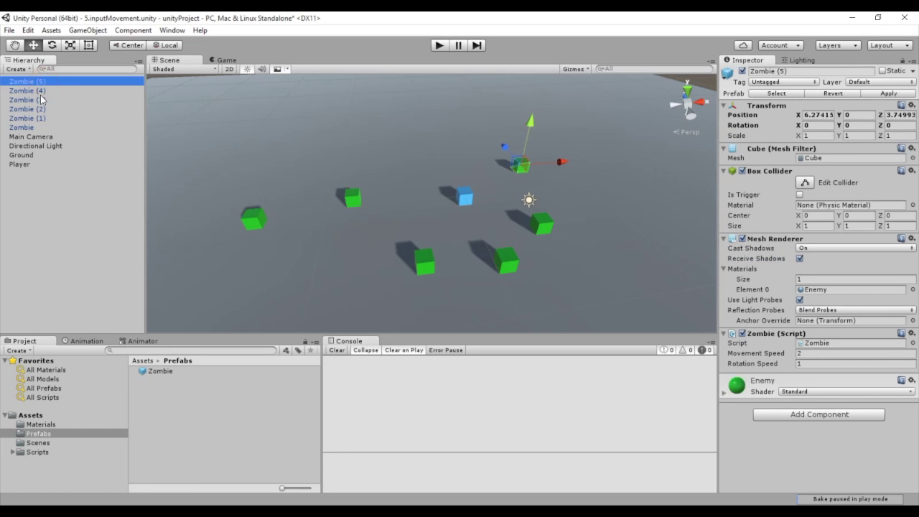
pyautogui.click(48, 107)
pyautogui.click(47, 118)
pyautogui.click(55, 91)
pyautogui.click(45, 82)
pyautogui.click(45, 108)
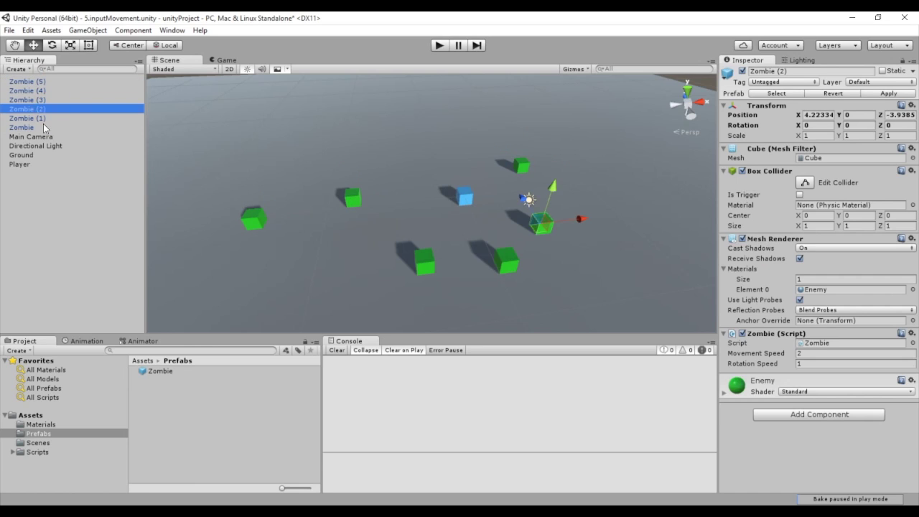
pyautogui.click(43, 127)
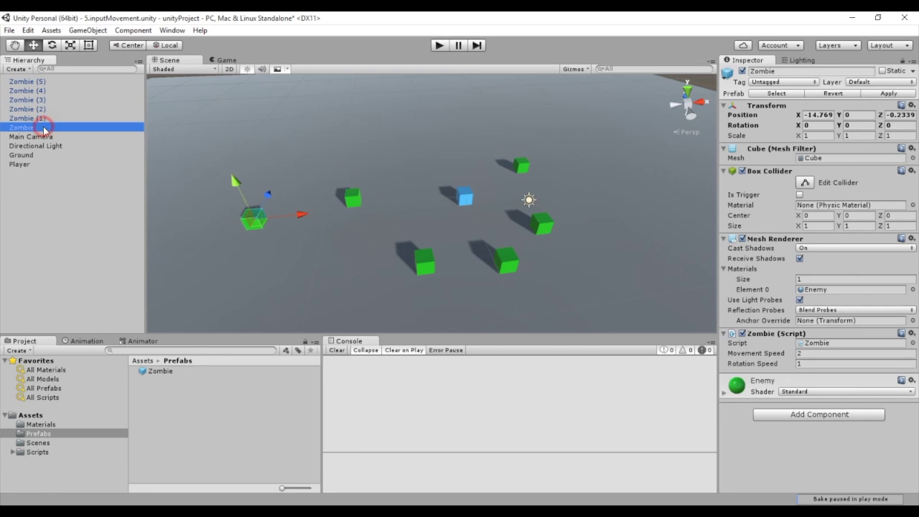
pyautogui.click(807, 353)
pyautogui.write('3')
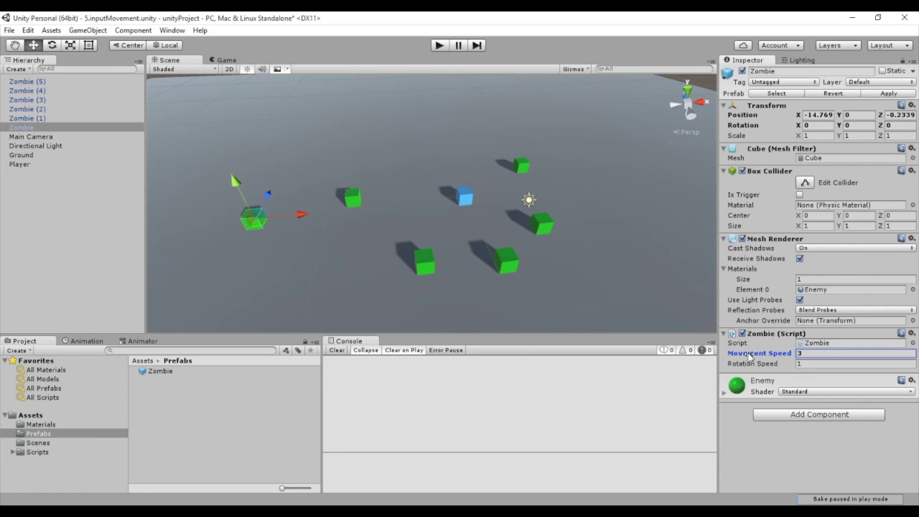
# Compare the prefab's Movement Speed of 1 with the Zombie (3) and other instances
pyautogui.click(160, 371)
pyautogui.scroll(-3, 833, 287)
pyautogui.click(815, 259)
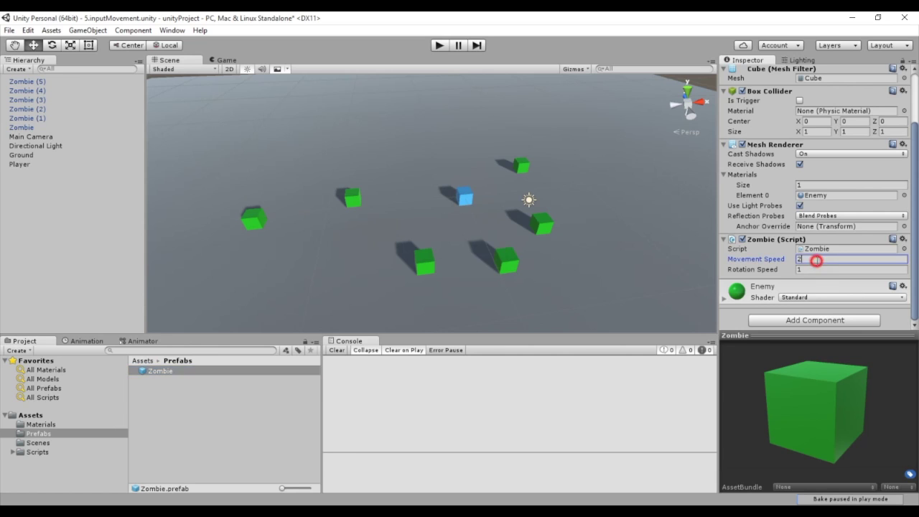
pyautogui.click(45, 100)
pyautogui.press('Up')
pyautogui.press('Up')
pyautogui.press('Down')
pyautogui.press('Down')
pyautogui.press('Down')
pyautogui.press('Down')
pyautogui.press('Down')
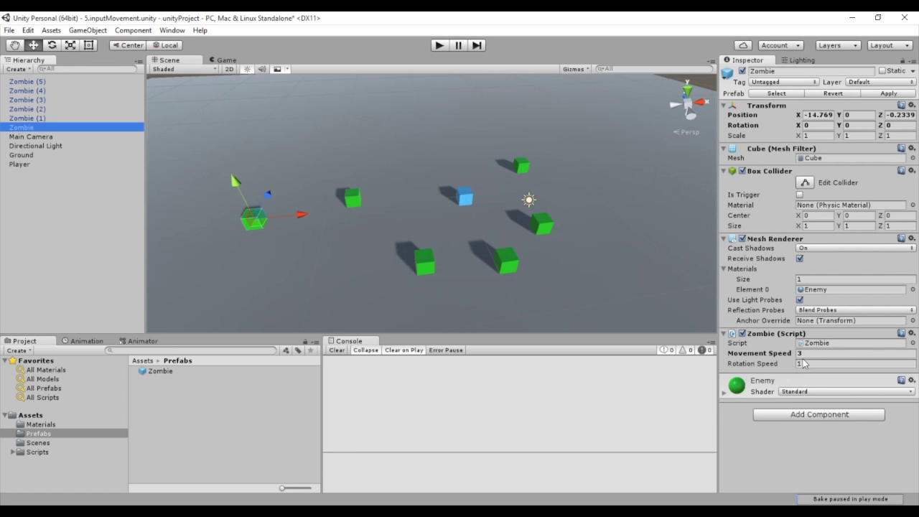
# Revert the Zombie's overrides, set Movement Speed 2, apply it to the prefab, and verify
pyautogui.click(833, 93)
pyautogui.click(813, 353)
pyautogui.write('2')
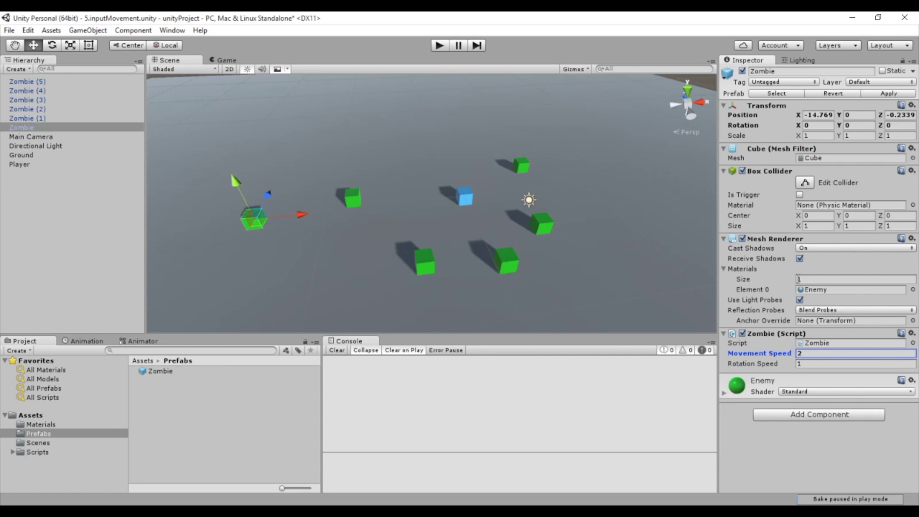
pyautogui.click(875, 99)
pyautogui.click(157, 371)
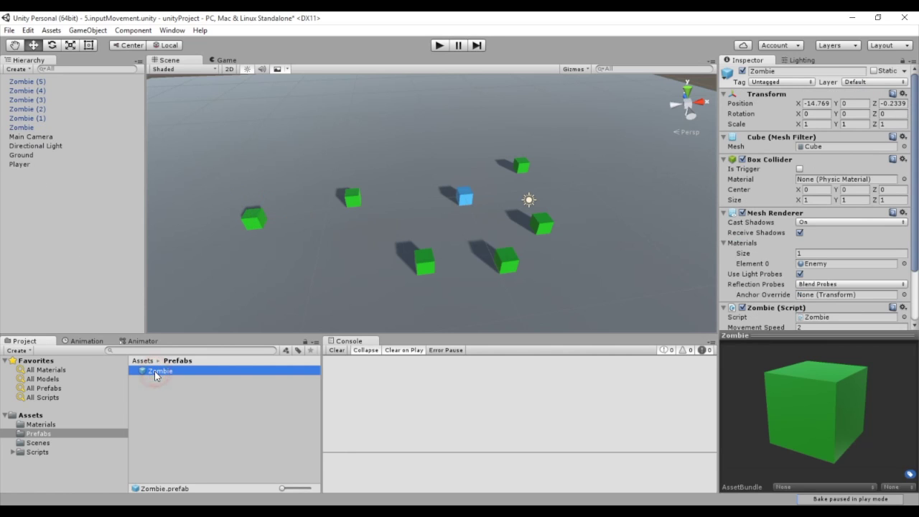
pyautogui.scroll(-3, 835, 218)
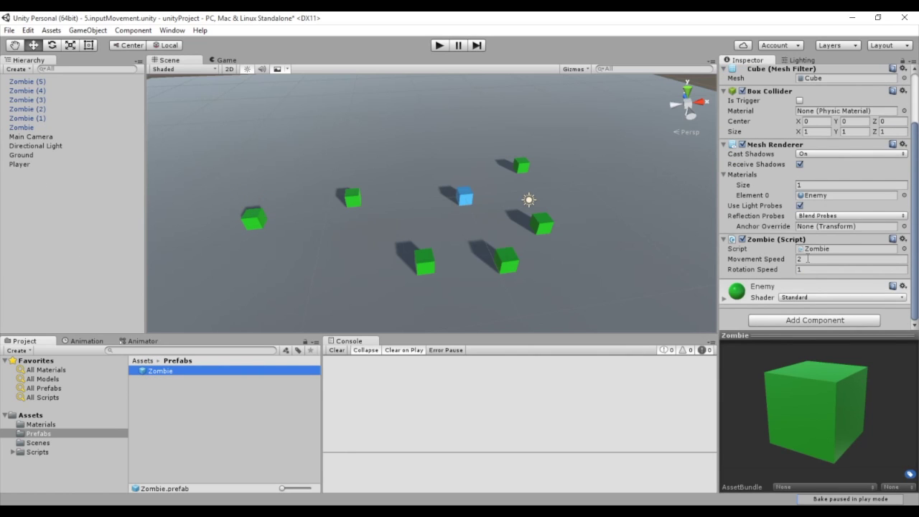
# Delete the Zombie (1) instance from the scene
pyautogui.click(50, 100)
pyautogui.press('Down')
pyautogui.press('Down')
pyautogui.press('Delete')
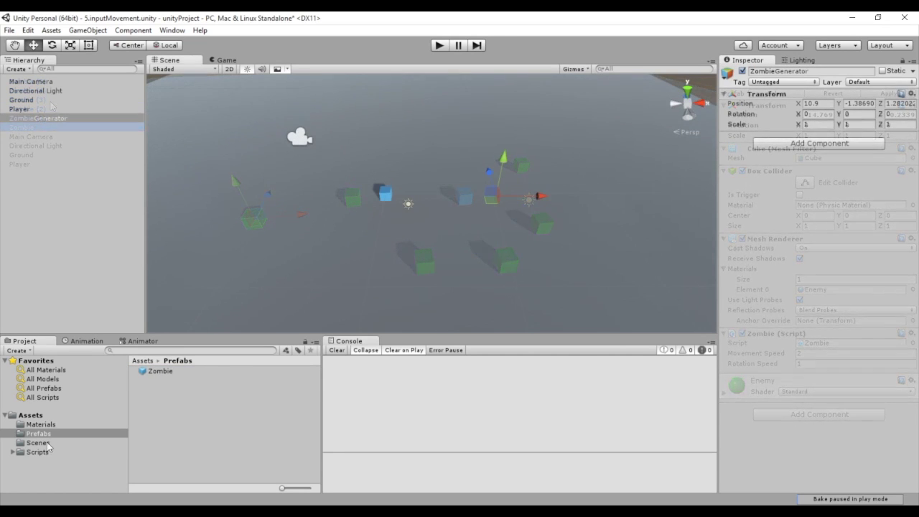
pyautogui.click(32, 452)
# Add the ZombieGenerator script to the generator object and set its Zombie Prefab to Zombie
pyautogui.moveTo(154, 407); pyautogui.dragTo(784, 219)
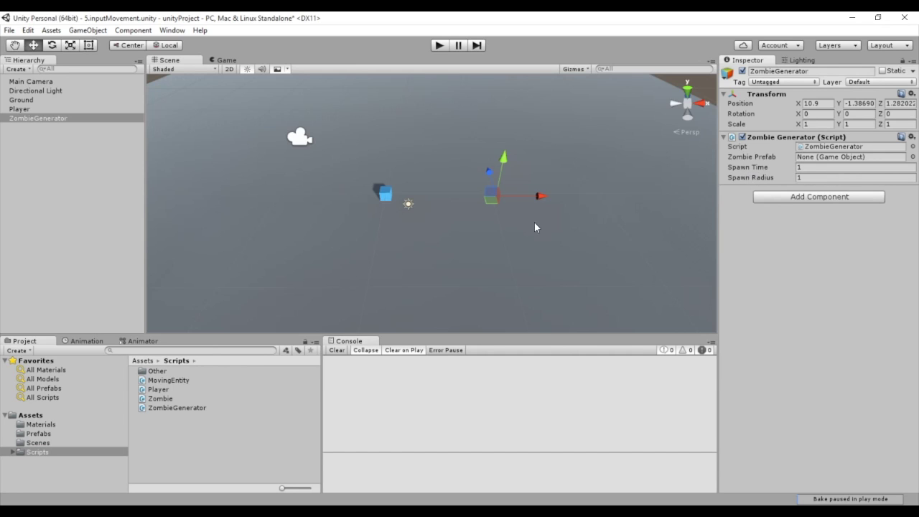
pyautogui.click(38, 433)
pyautogui.moveTo(158, 371); pyautogui.dragTo(837, 161)
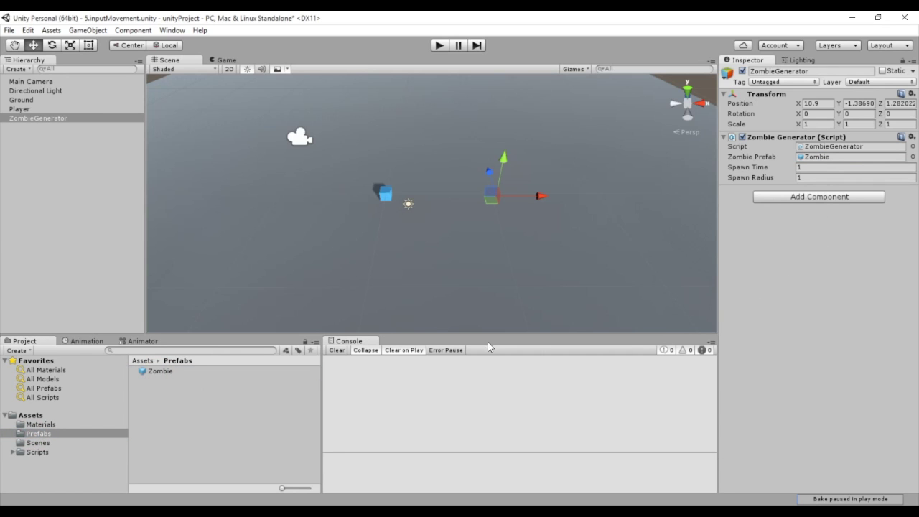
pyautogui.hotkey('alt', 'Tab')
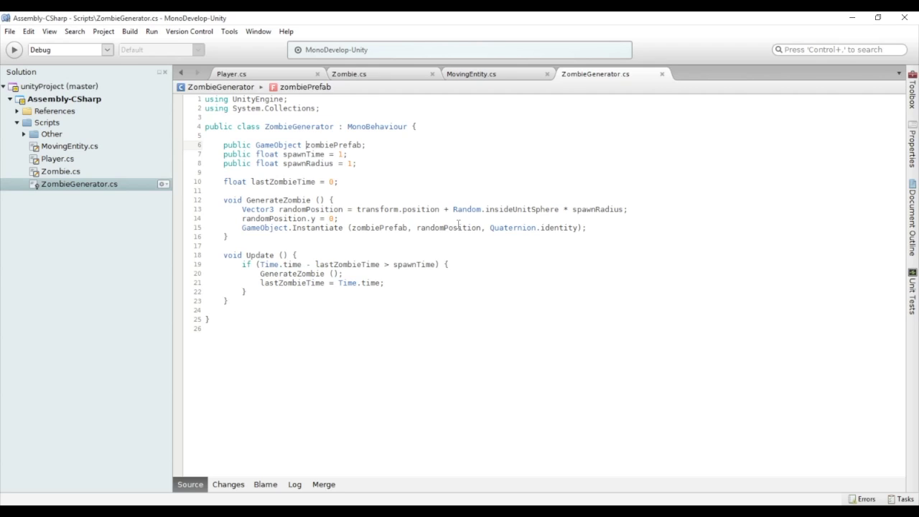
# Walk through the spawnTime and zombiePrefab declarations in ZombieGenerator.cs
pyautogui.click(495, 154)
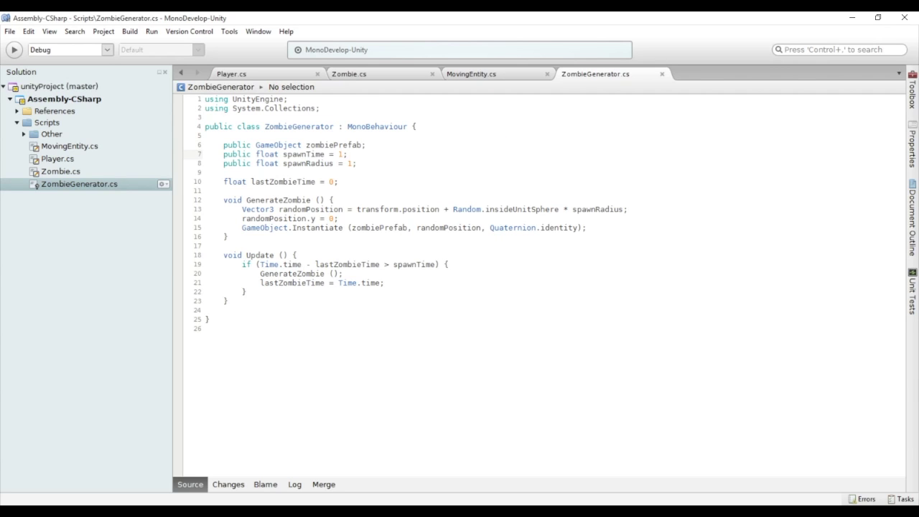
pyautogui.press('Up')
pyautogui.moveTo(344, 229)
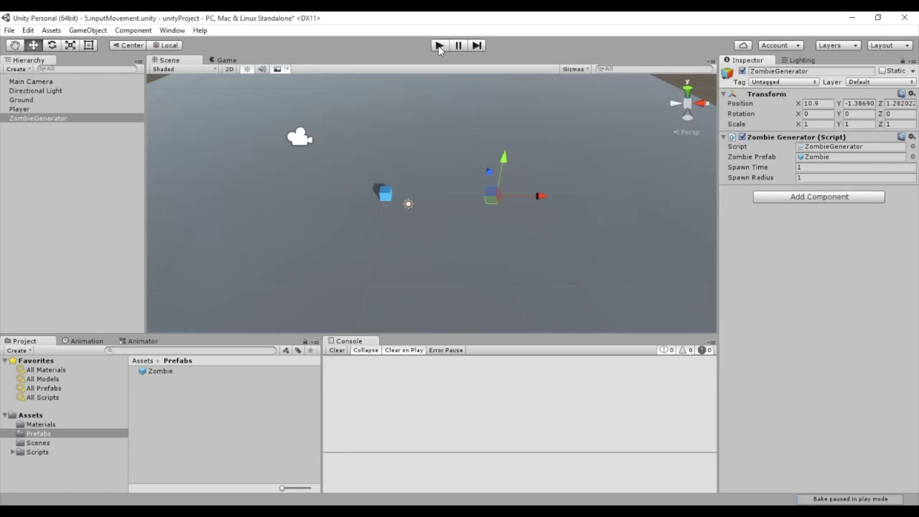
# Play the game with the generator's Spawn Radius at 8.14 and Spawn Time at 0.2
pyautogui.click(439, 46)
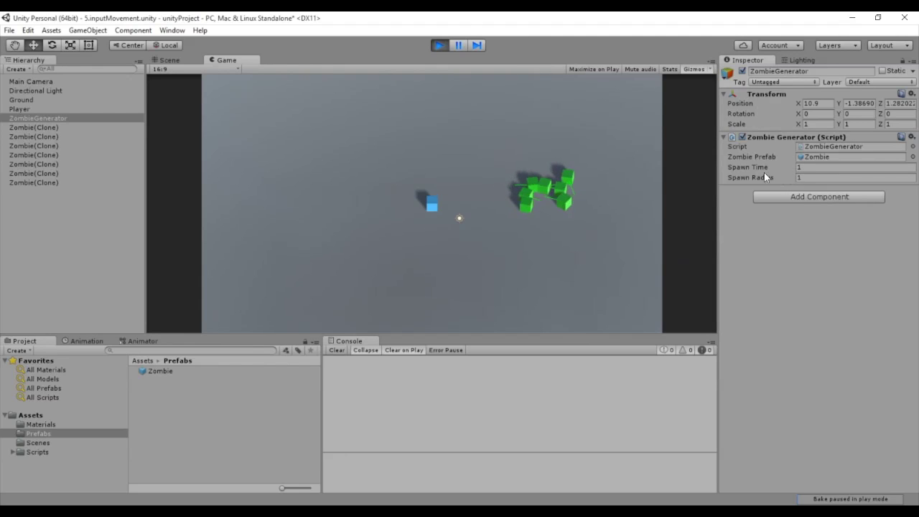
pyautogui.moveTo(779, 178); pyautogui.dragTo(918, 185)
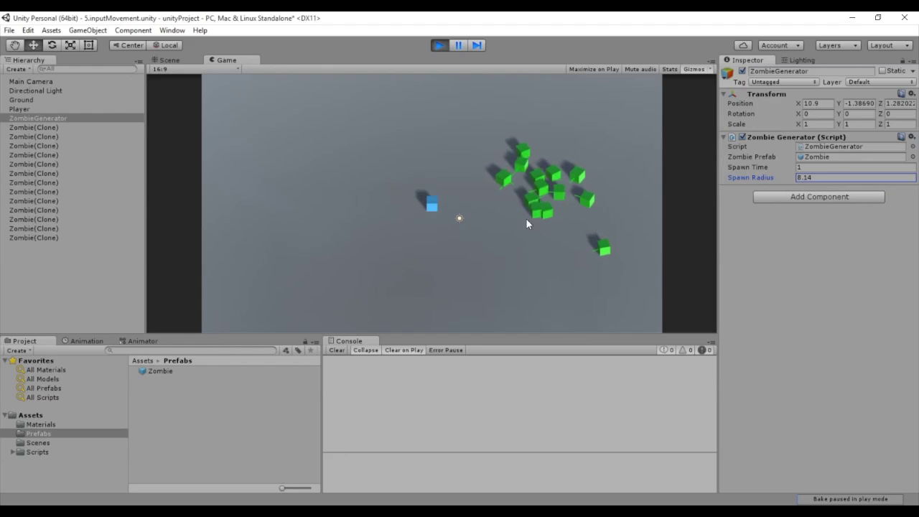
pyautogui.click(818, 167)
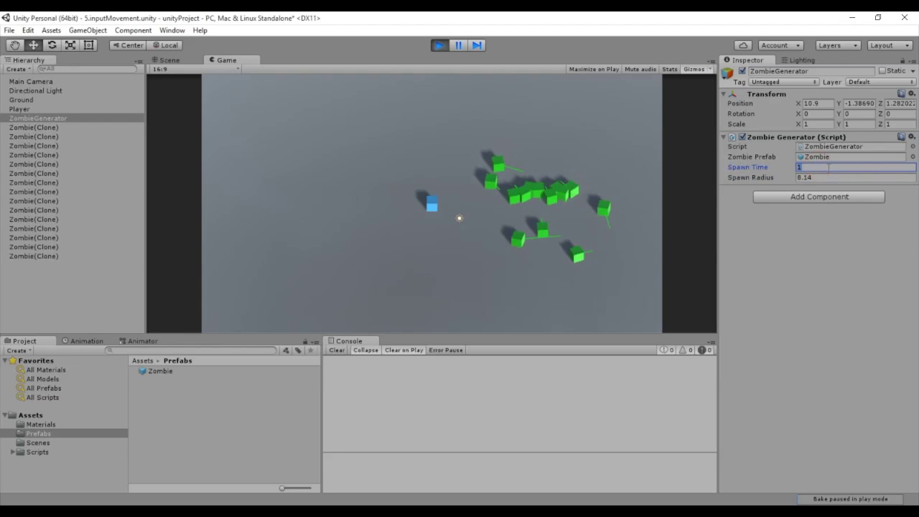
pyautogui.write('0.2')
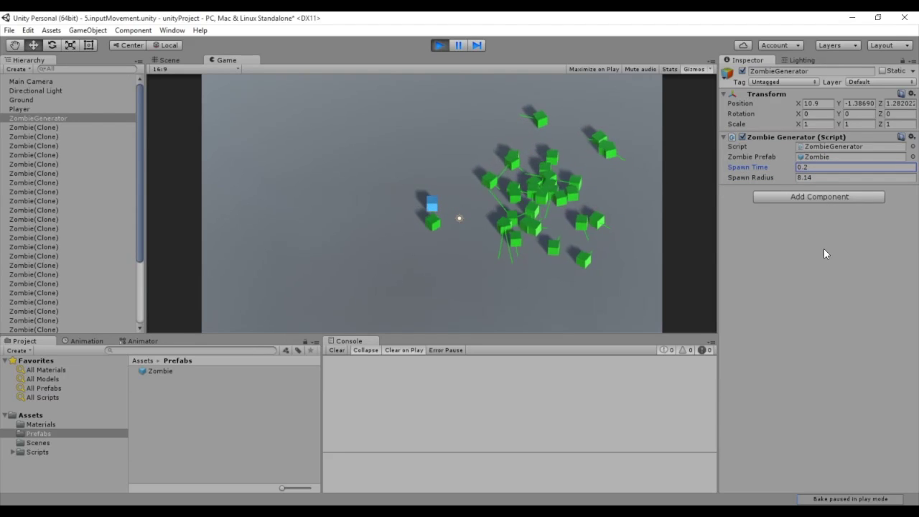